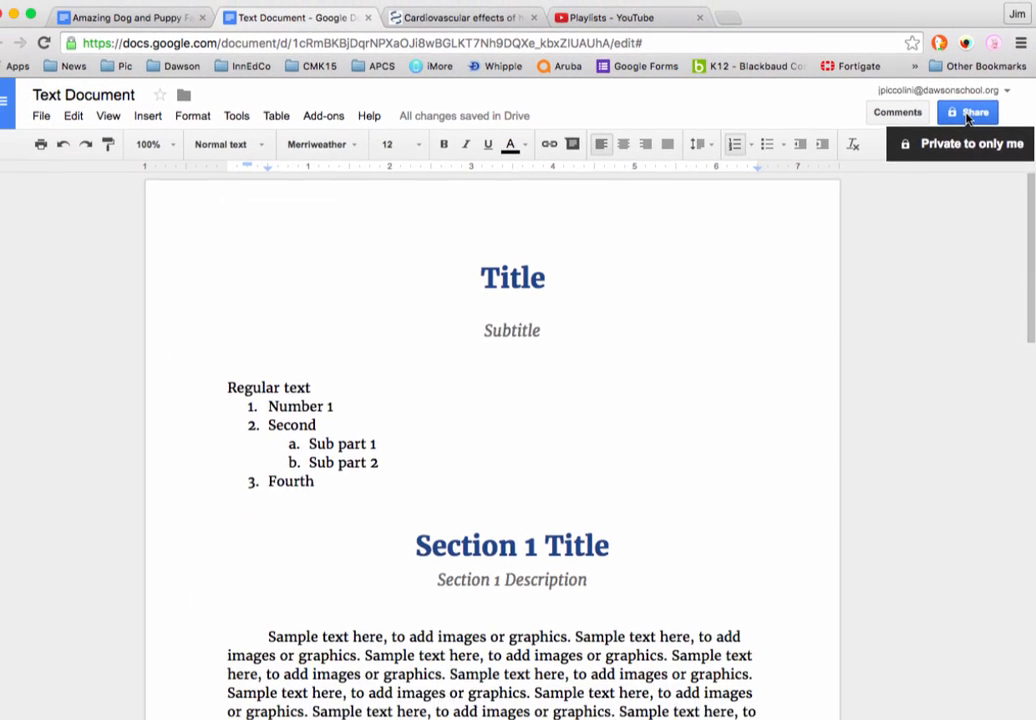
Start sharing the document with a colleague by entering their name, and give them the "Can comment" permission.
left_click(909, 162)
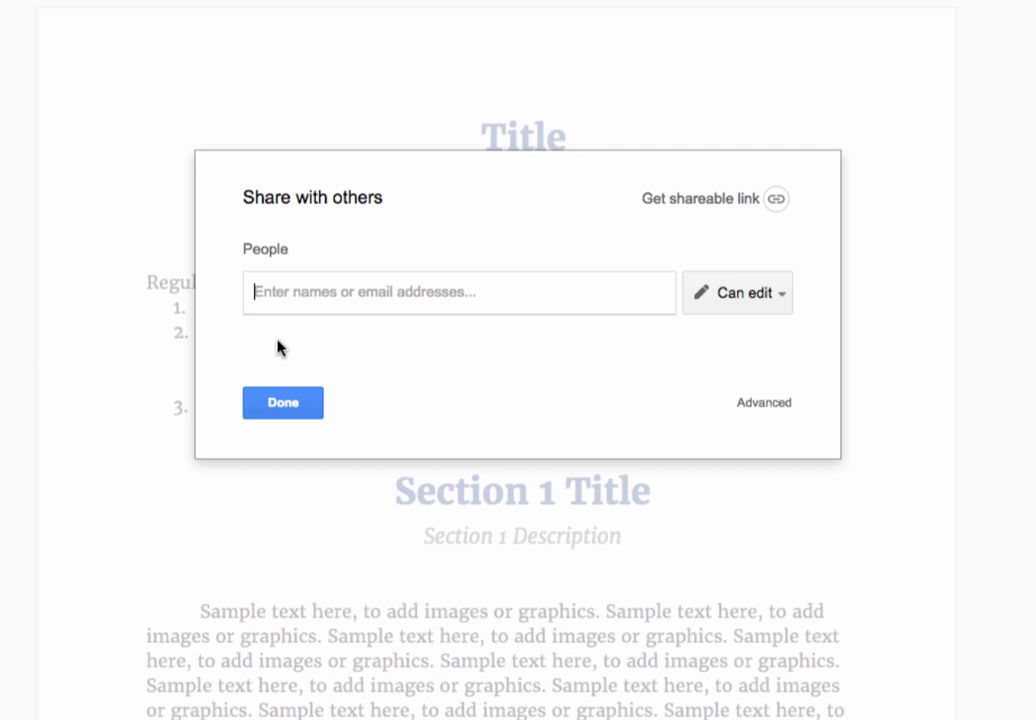
type("jeff")
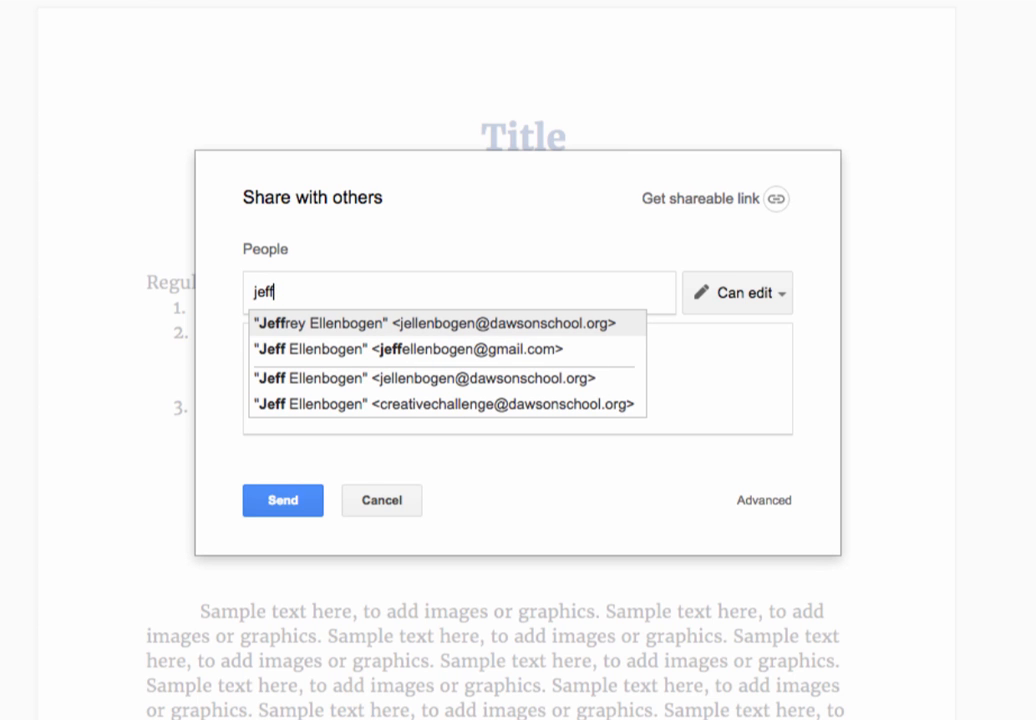
key("Return")
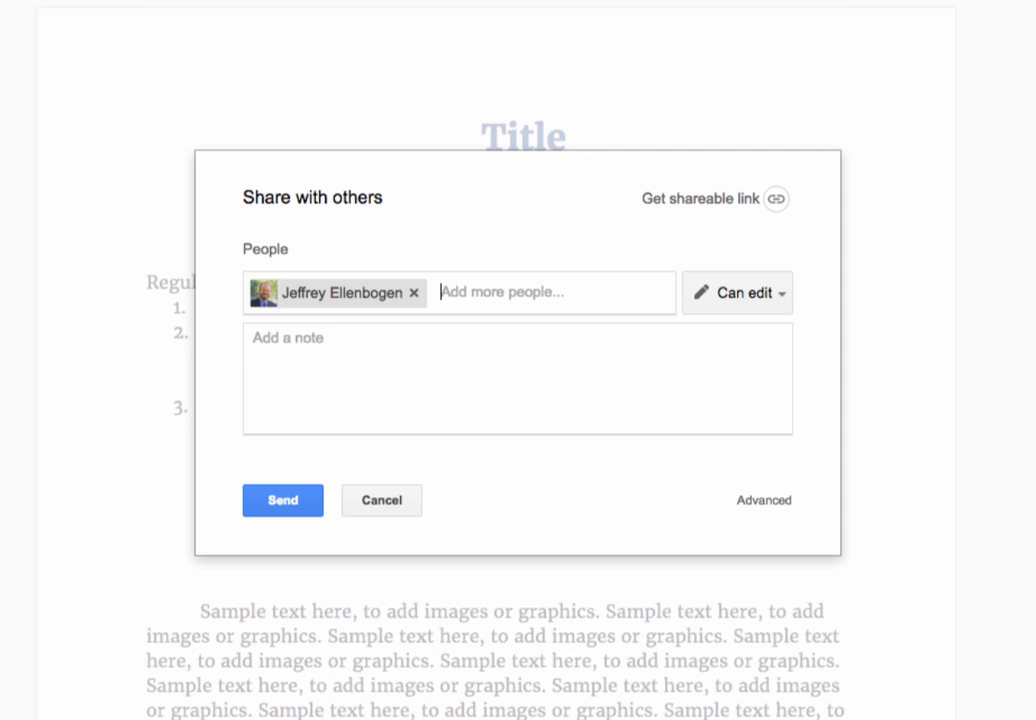
left_click(782, 296)
left_click(749, 380)
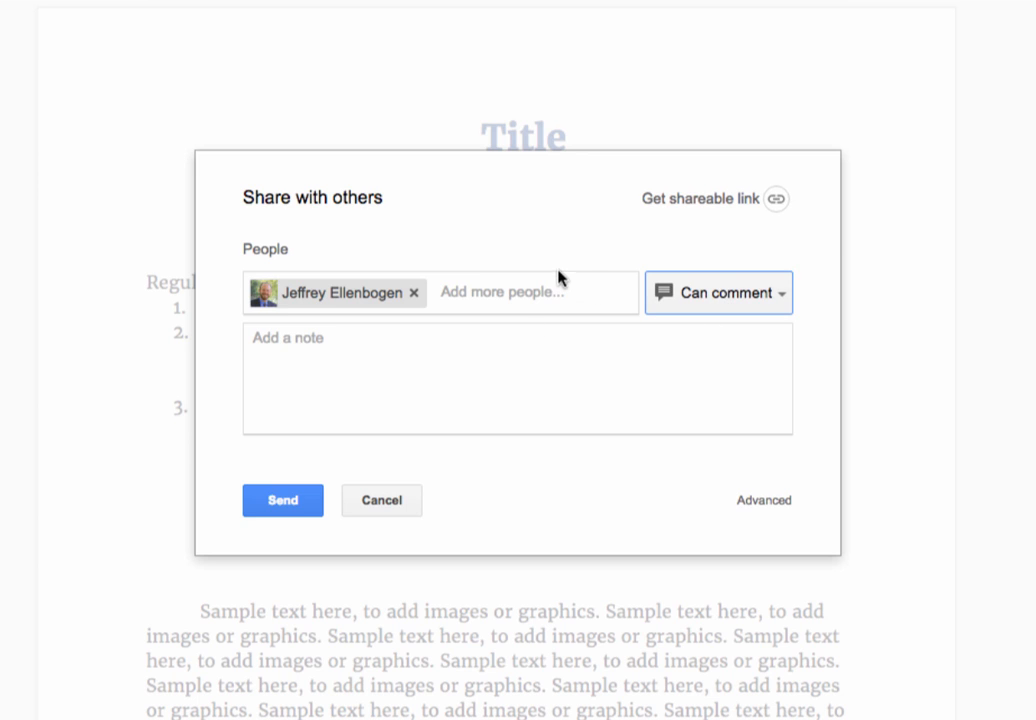
Turn on link sharing for "Anyone with the link" with "Can edit" access and save the setting.
left_click(777, 201)
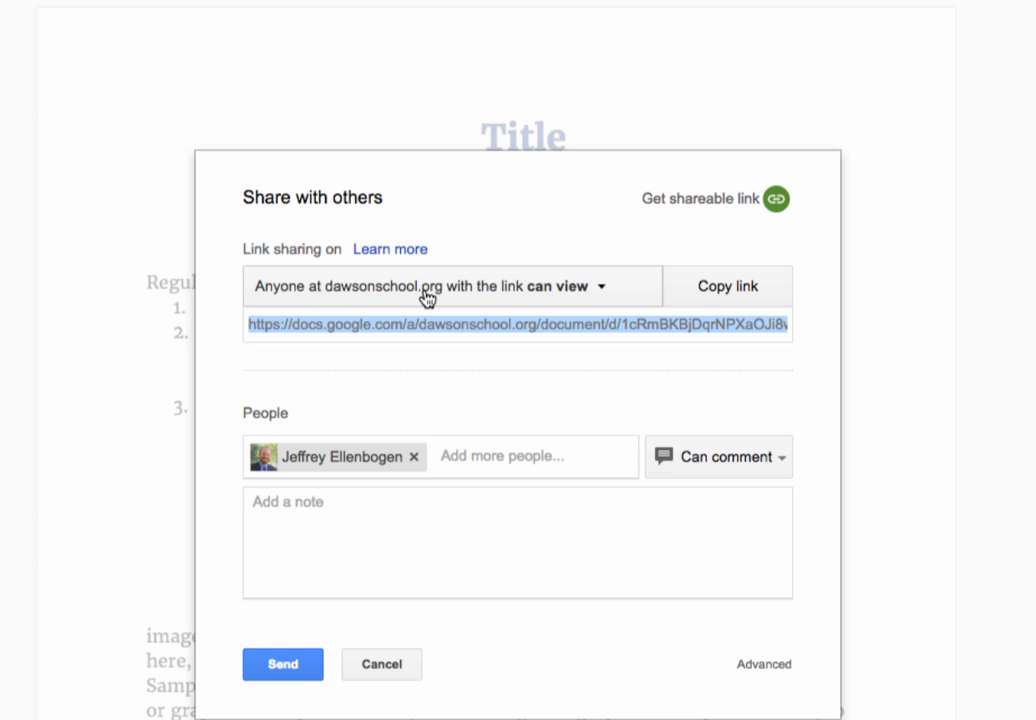
left_click(601, 292)
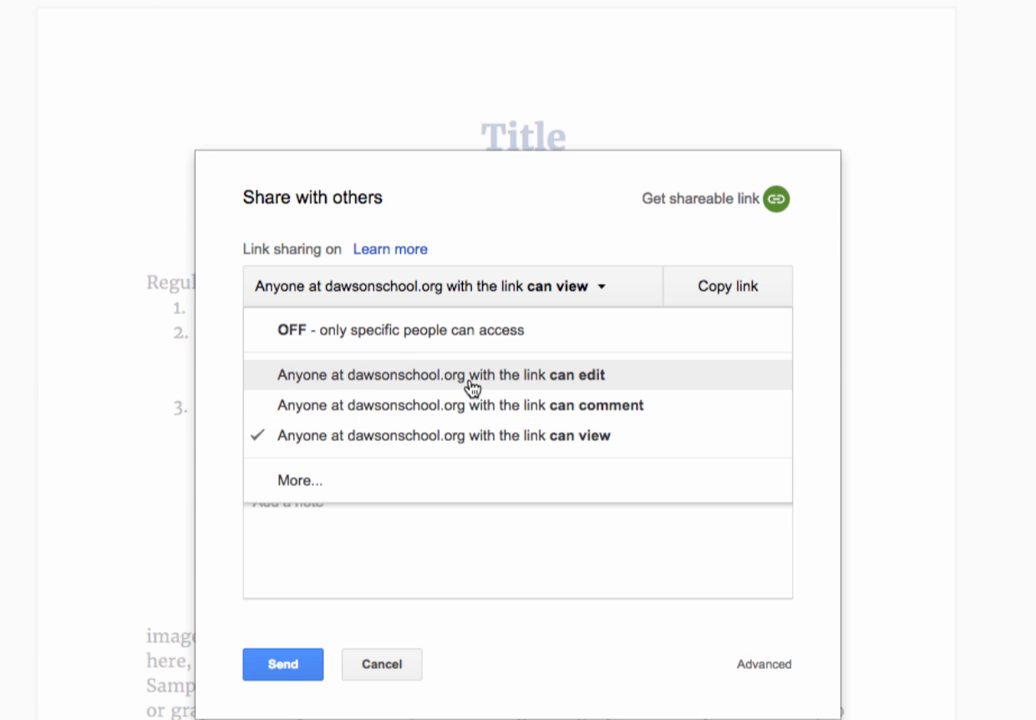
left_click(302, 489)
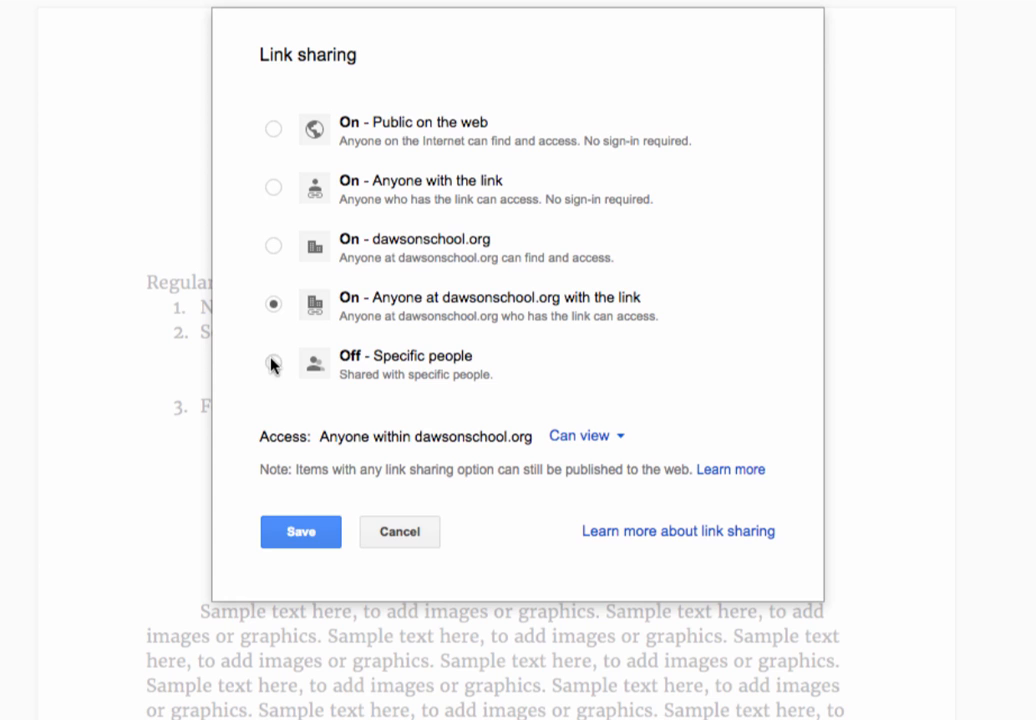
left_click(274, 188)
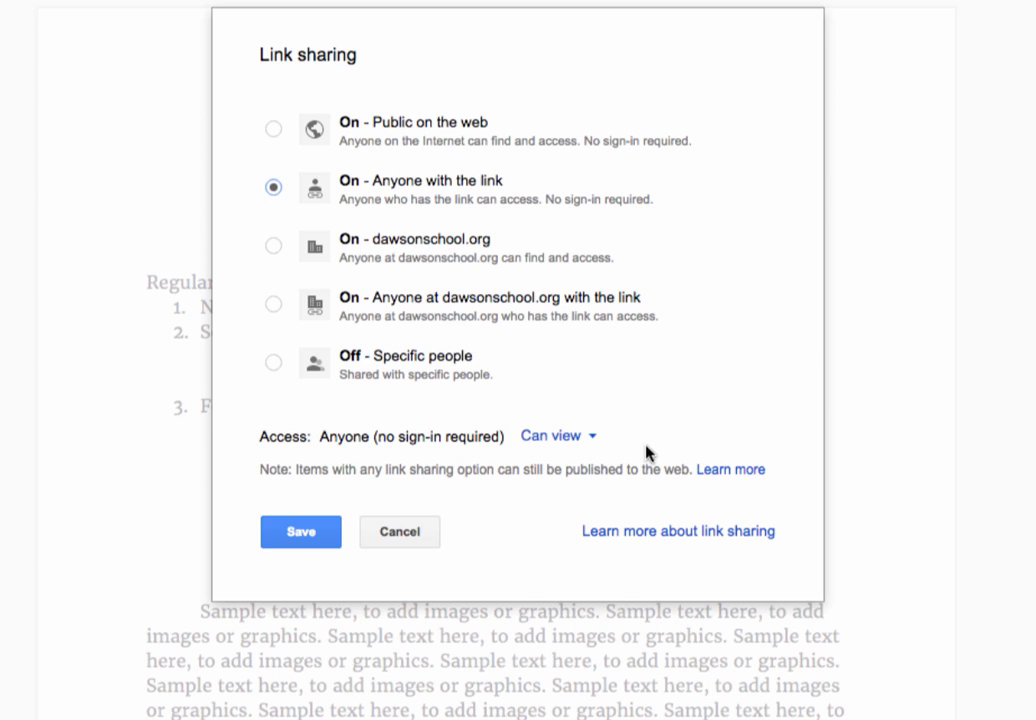
left_click(592, 440)
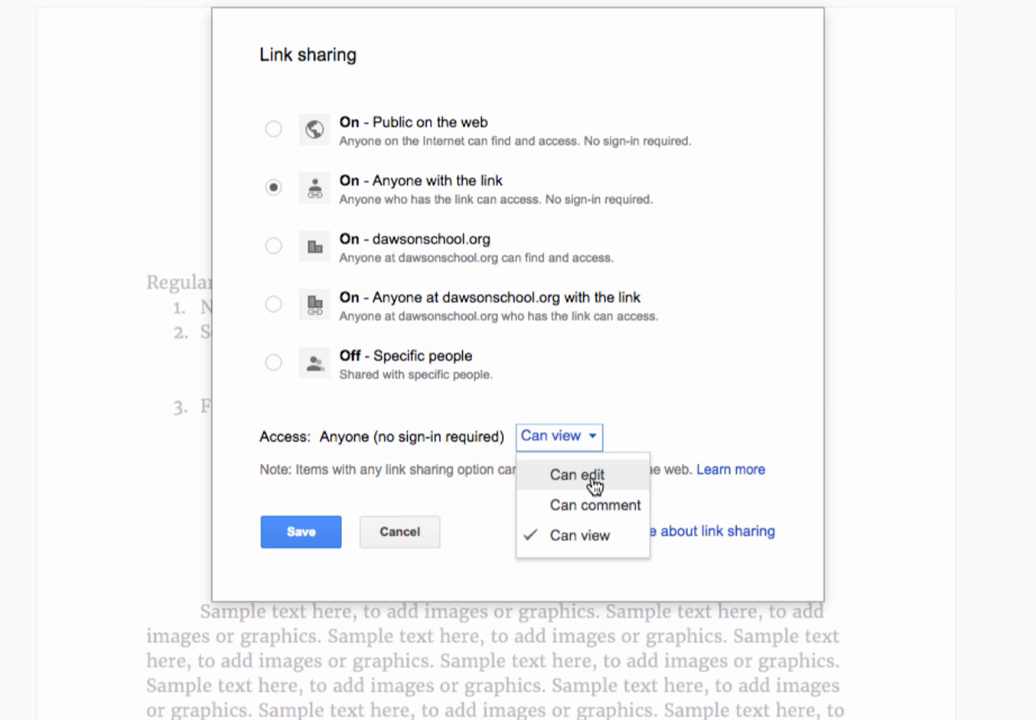
left_click(590, 476)
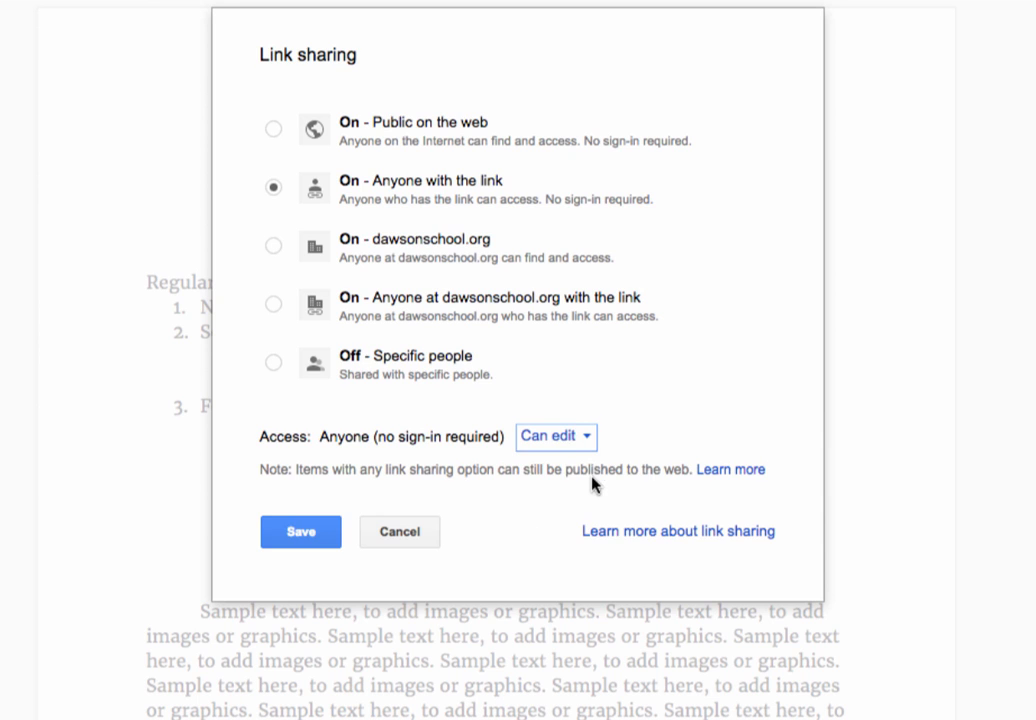
left_click(287, 534)
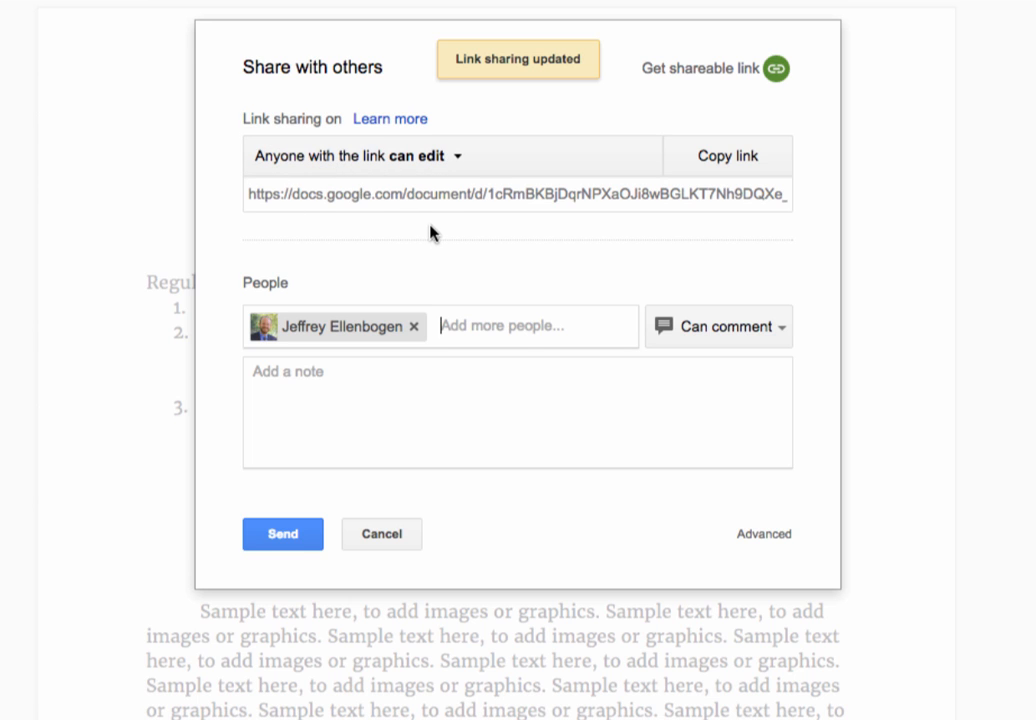
Copy the shareable link and send the sharing invitation to the colleague.
left_click(731, 160)
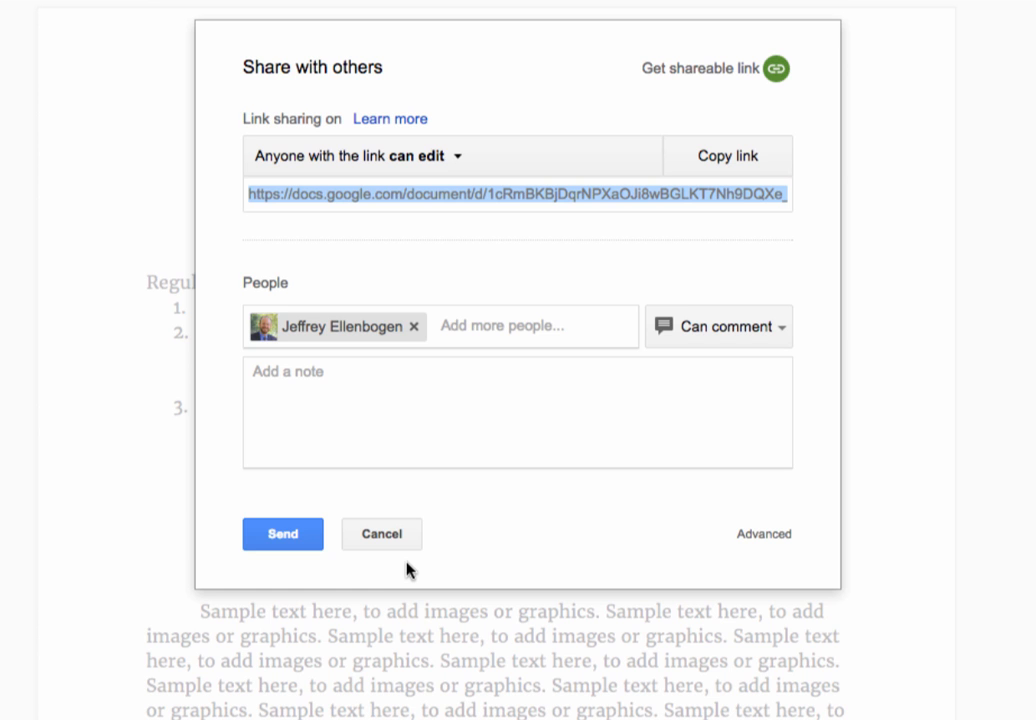
left_click(296, 538)
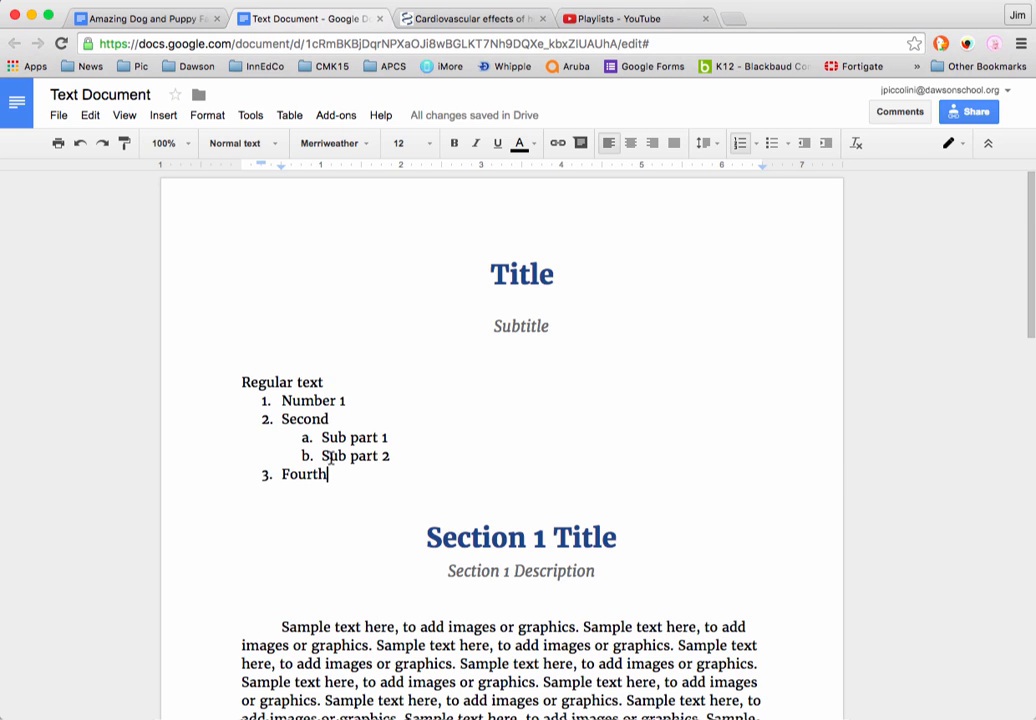
Add the comment "Shouldn't this be a bulleted list instead?" to the lines from "Regular text" through "Fourth".
left_click_drag(331, 456, 206, 381)
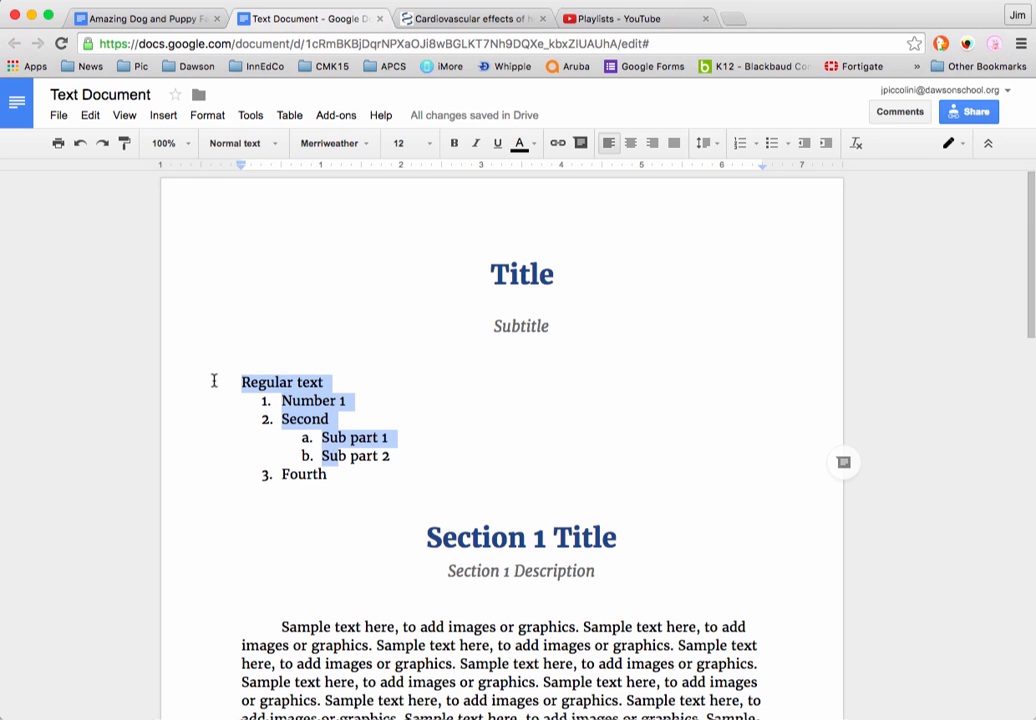
left_click_drag(342, 480, 210, 379)
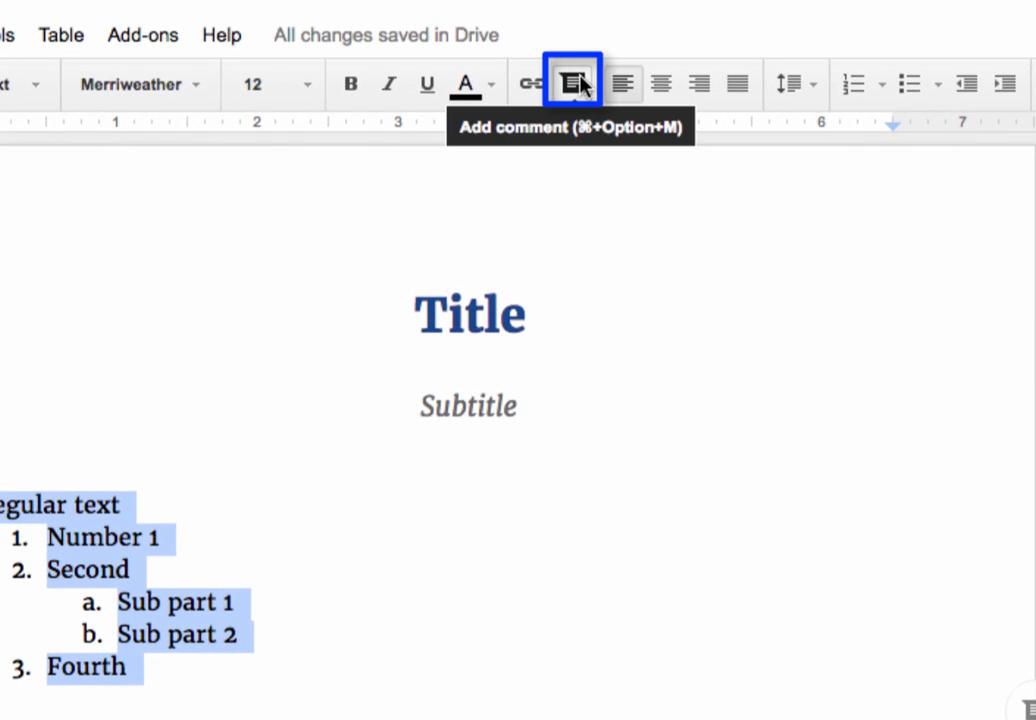
left_click(578, 84)
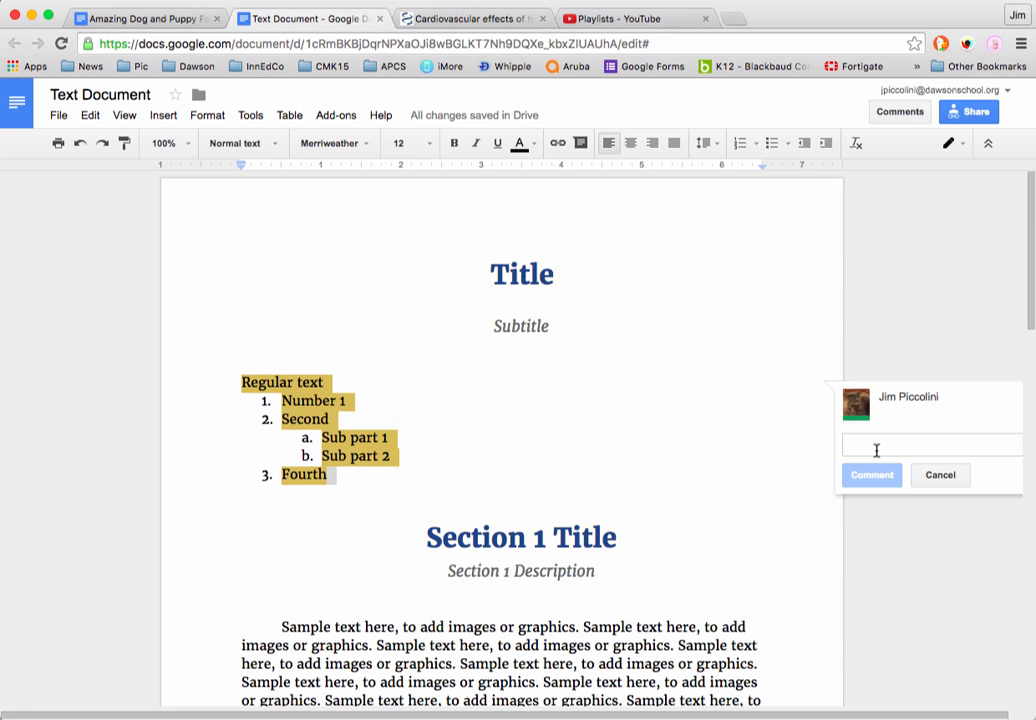
type("Shouldn't")
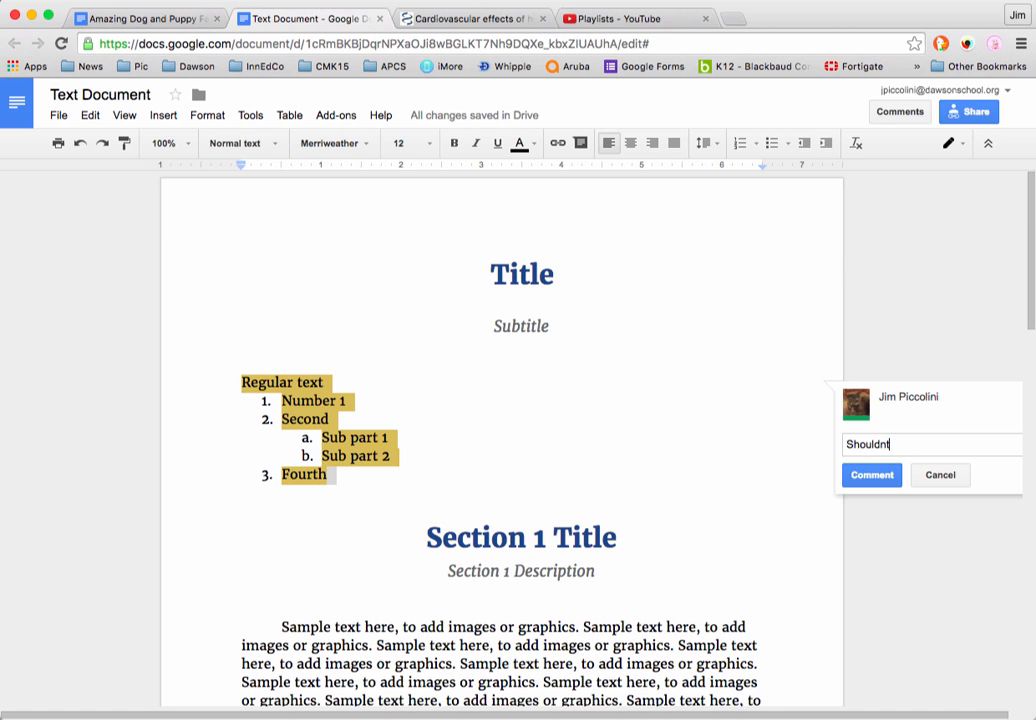
type(" this be a bulleted l")
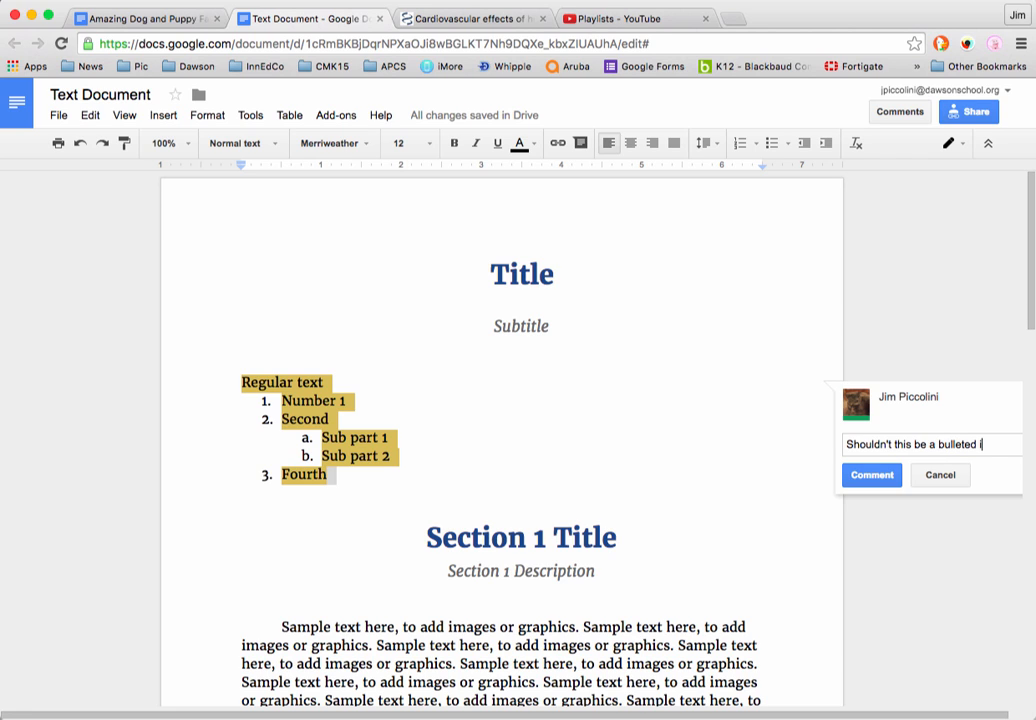
type("ist instead")
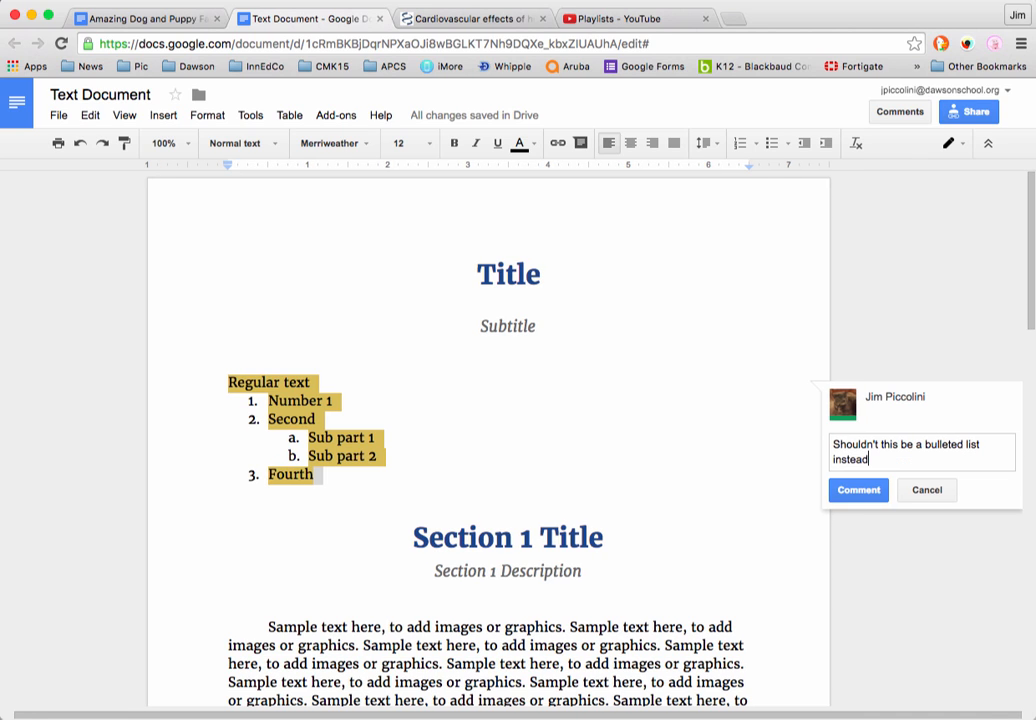
type("?")
key("Return")
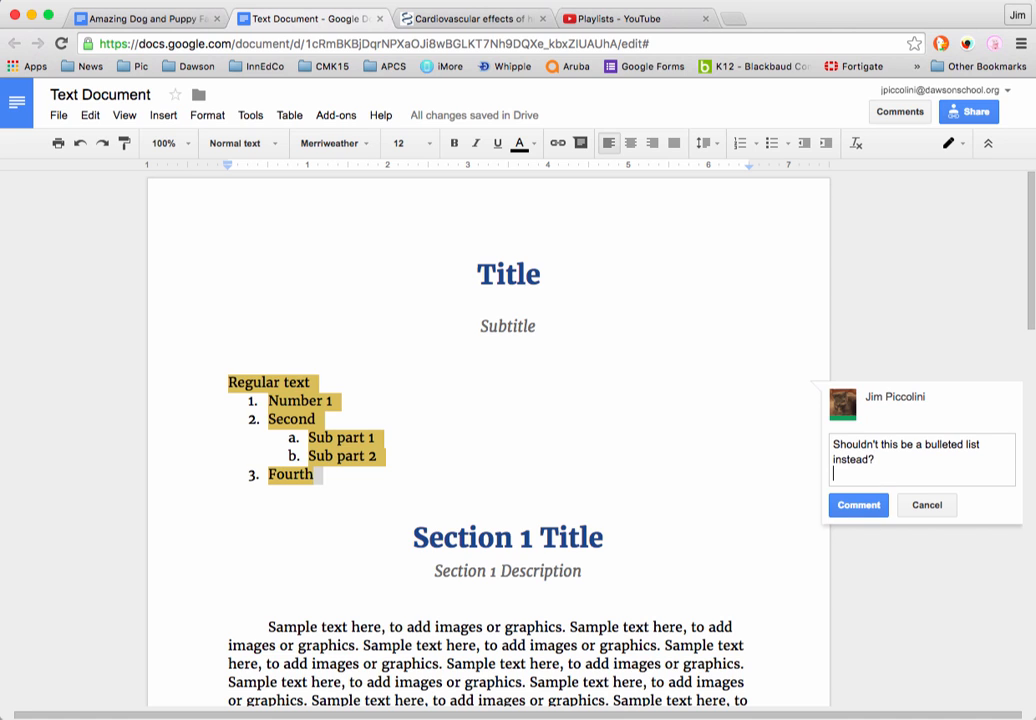
left_click(860, 505)
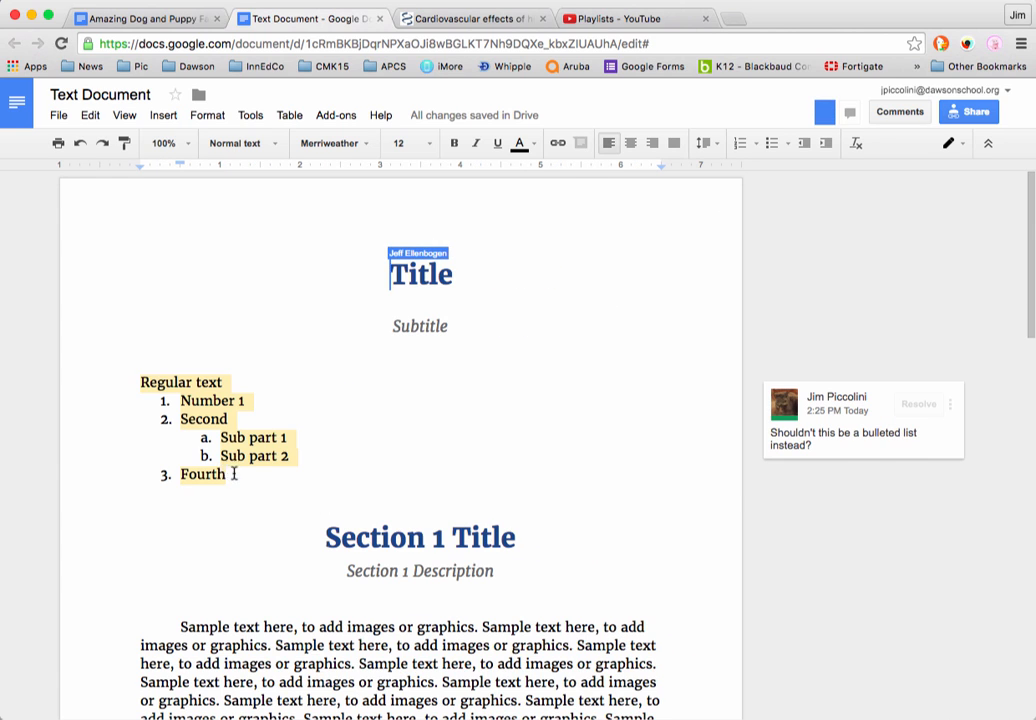
Convert the lines from "Regular text" through "Fourth" to a bulleted list and resolve the comment thread on them.
left_click_drag(234, 473, 123, 395)
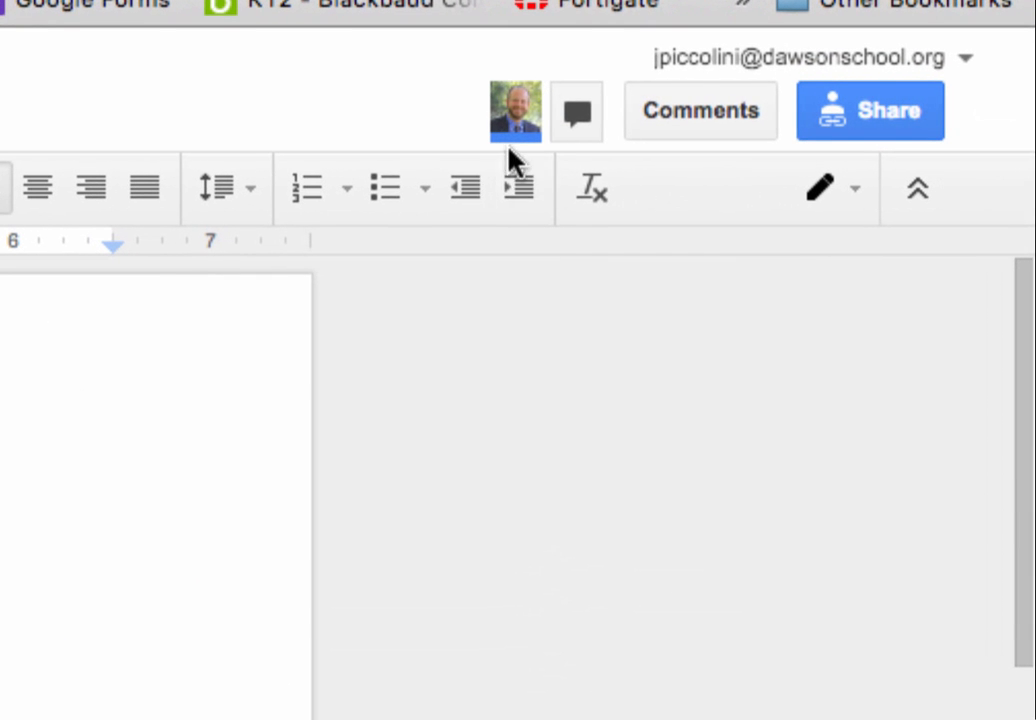
mouse_move(520, 120)
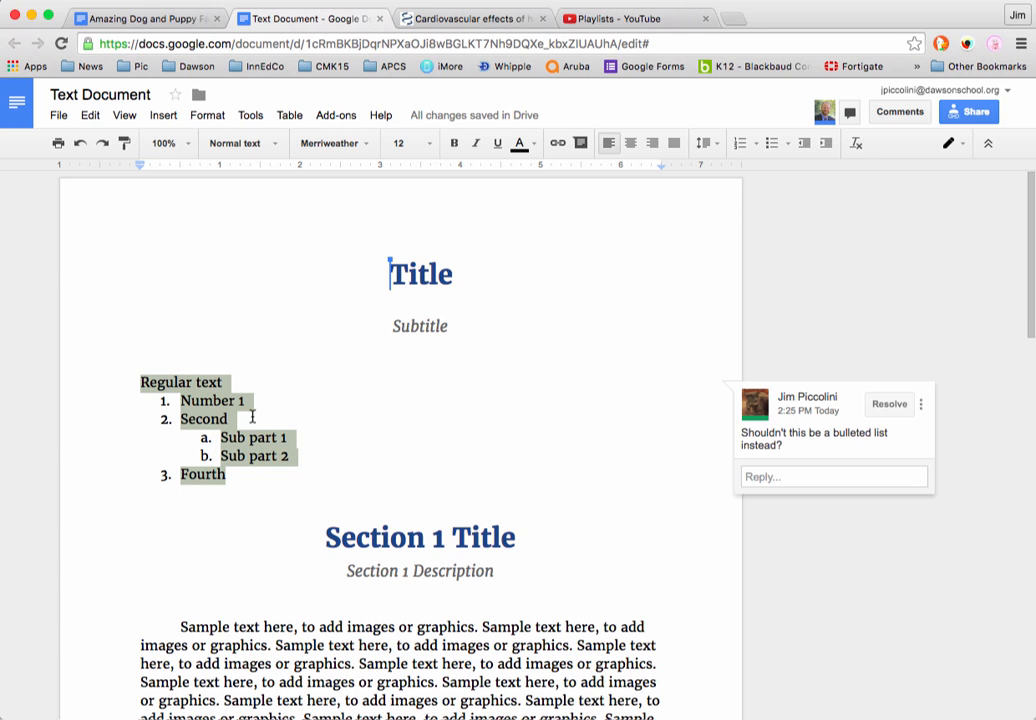
left_click(773, 144)
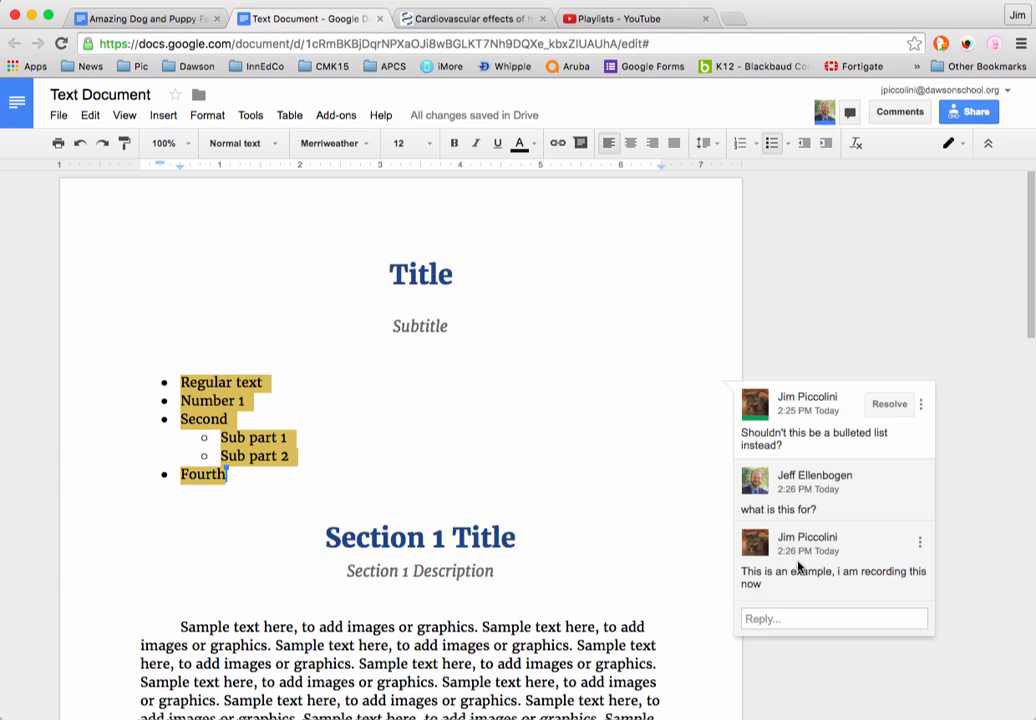
left_click(889, 404)
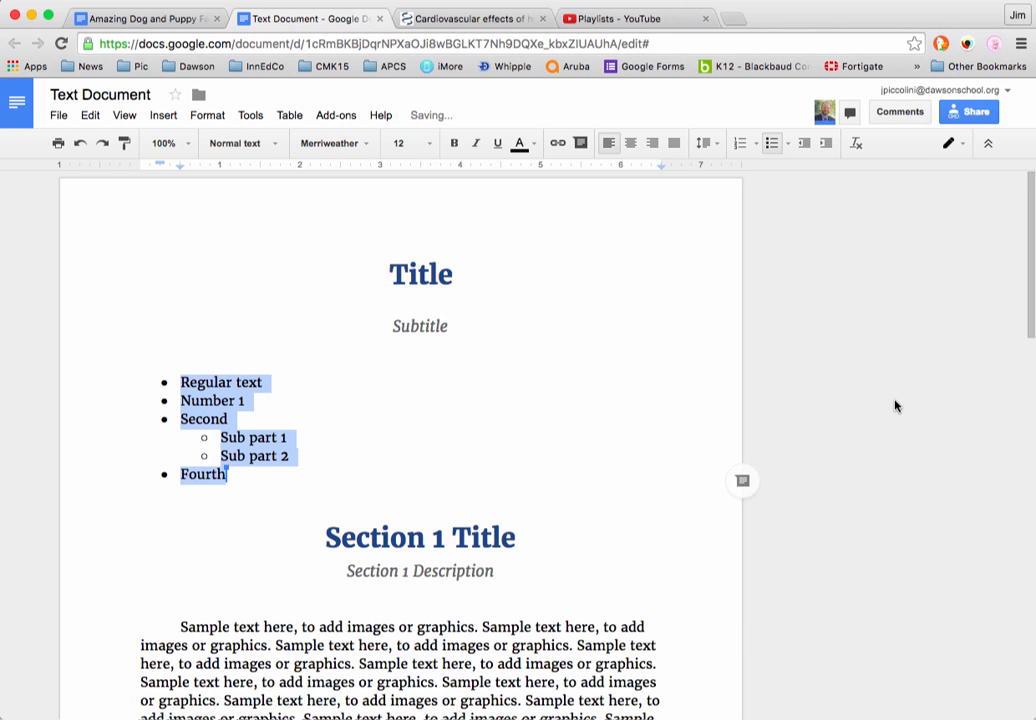
left_click(341, 427)
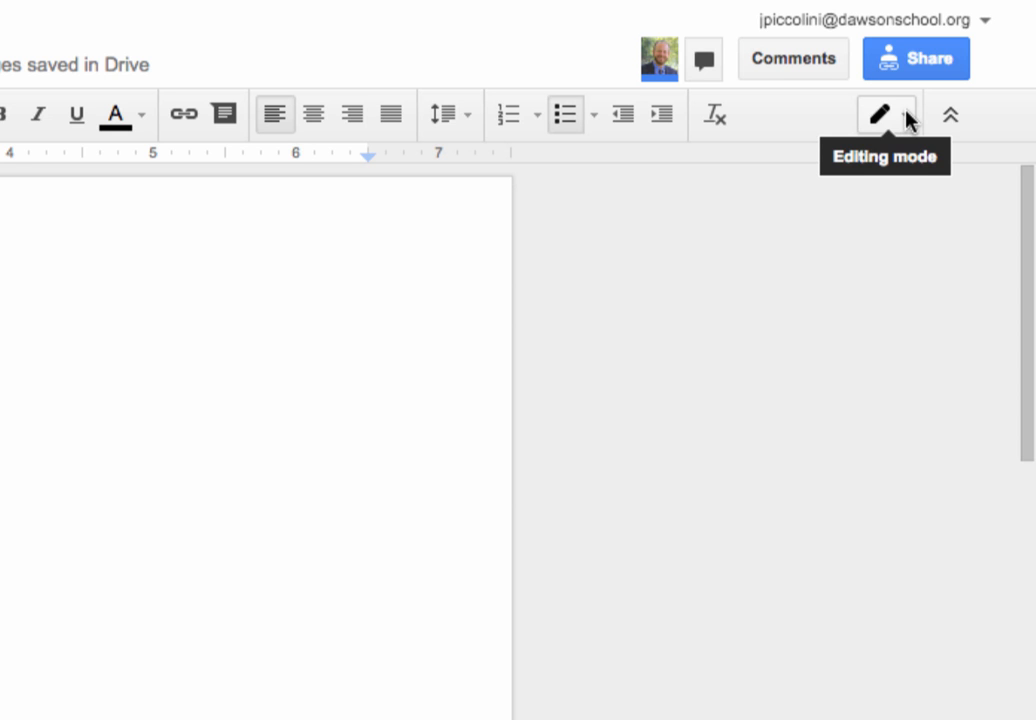
Switch to Suggesting mode and suggest deleting the first two sentences of the Section 1 paragraph.
left_click(909, 120)
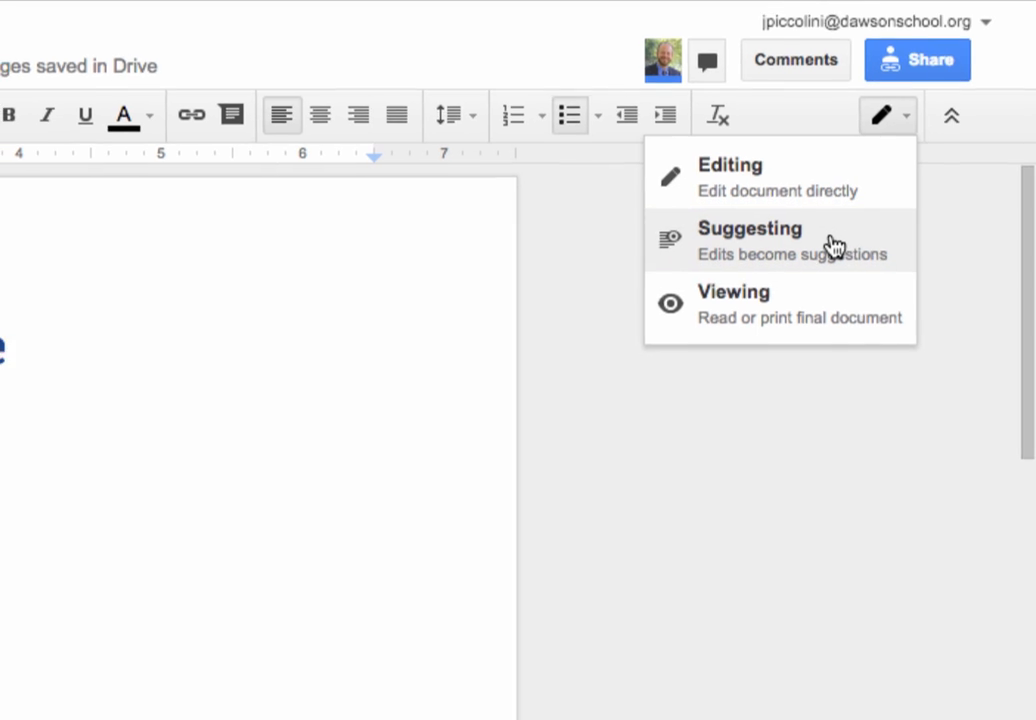
left_click(833, 245)
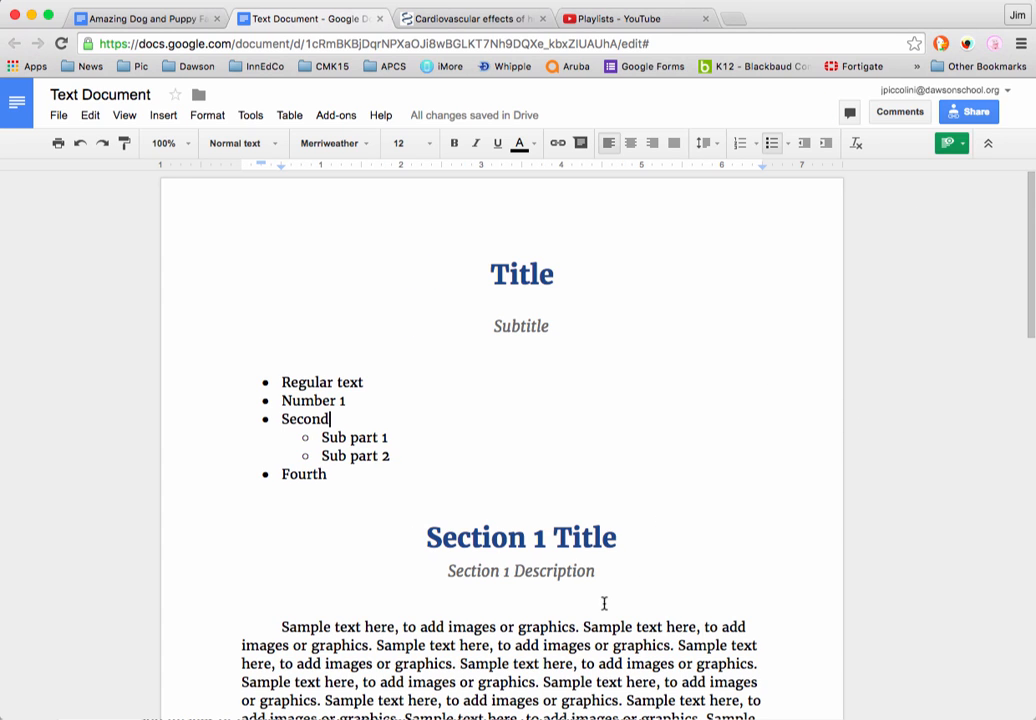
left_click(282, 625)
left_click_drag(282, 625, 373, 647)
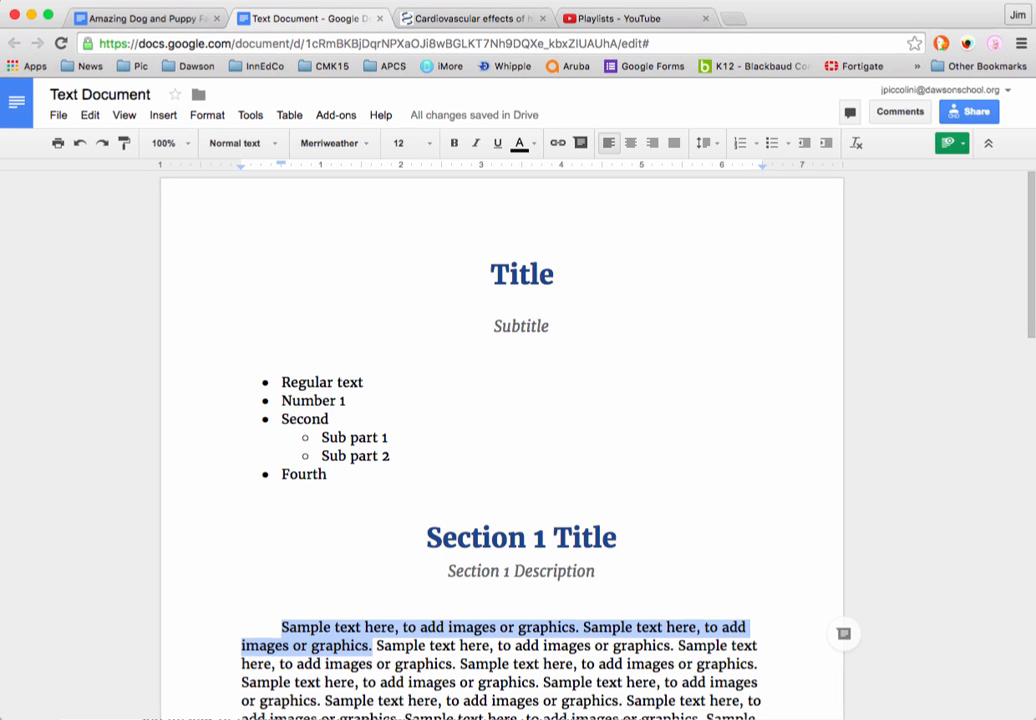
key("BackSpace")
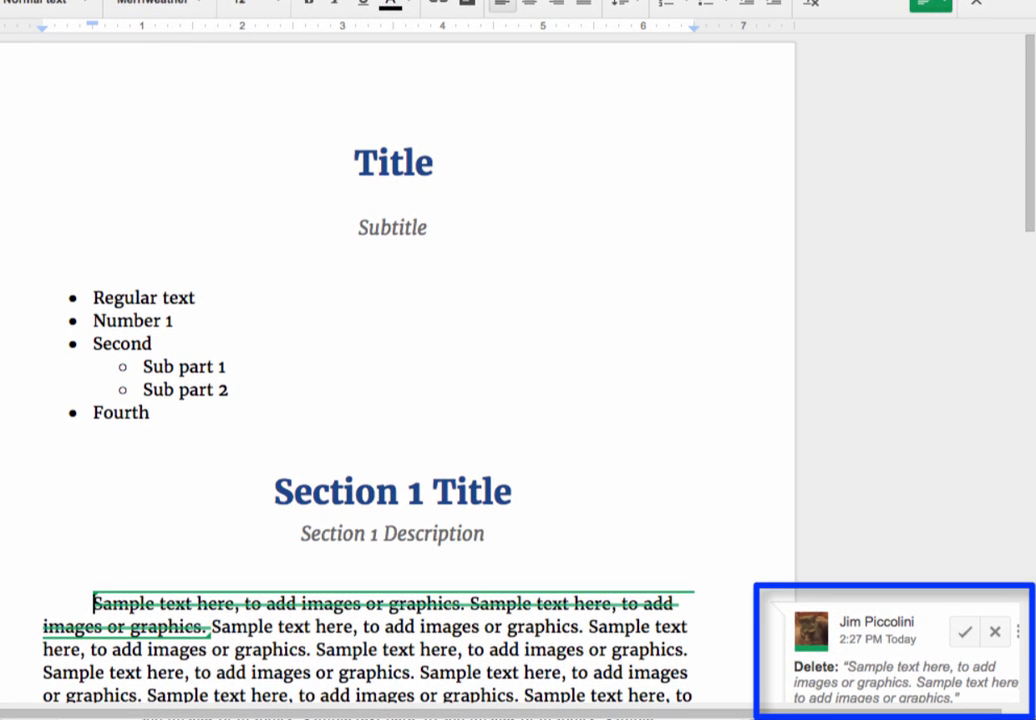
Reply to the deletion suggestion with "I think that this is unneccesary.".
scroll(594, 524, "down", 3)
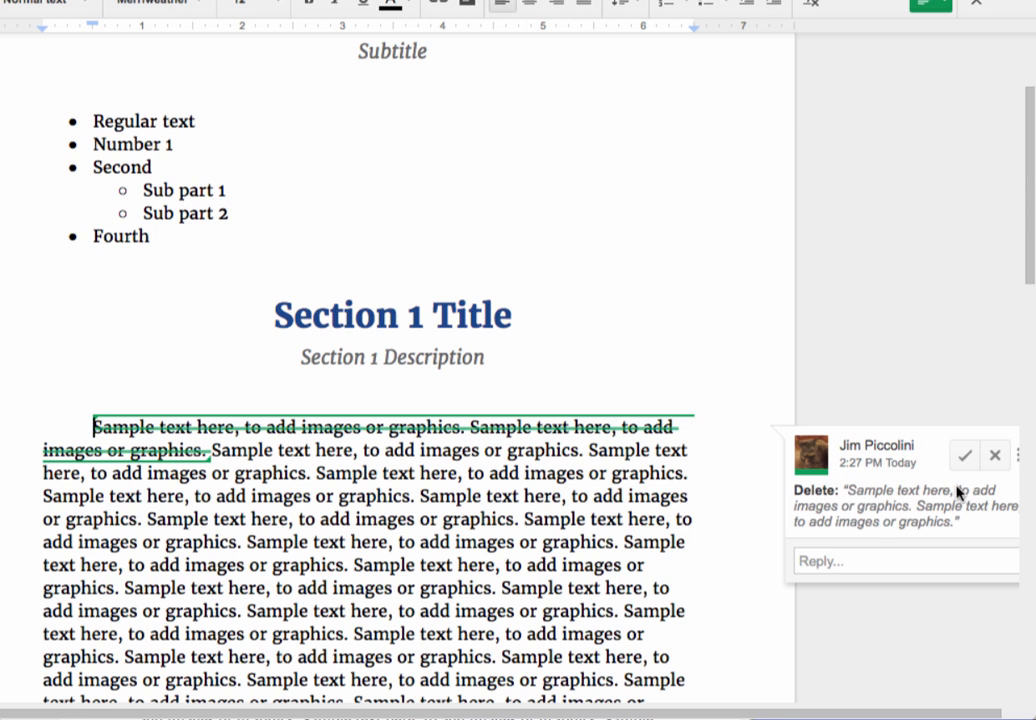
left_click(833, 564)
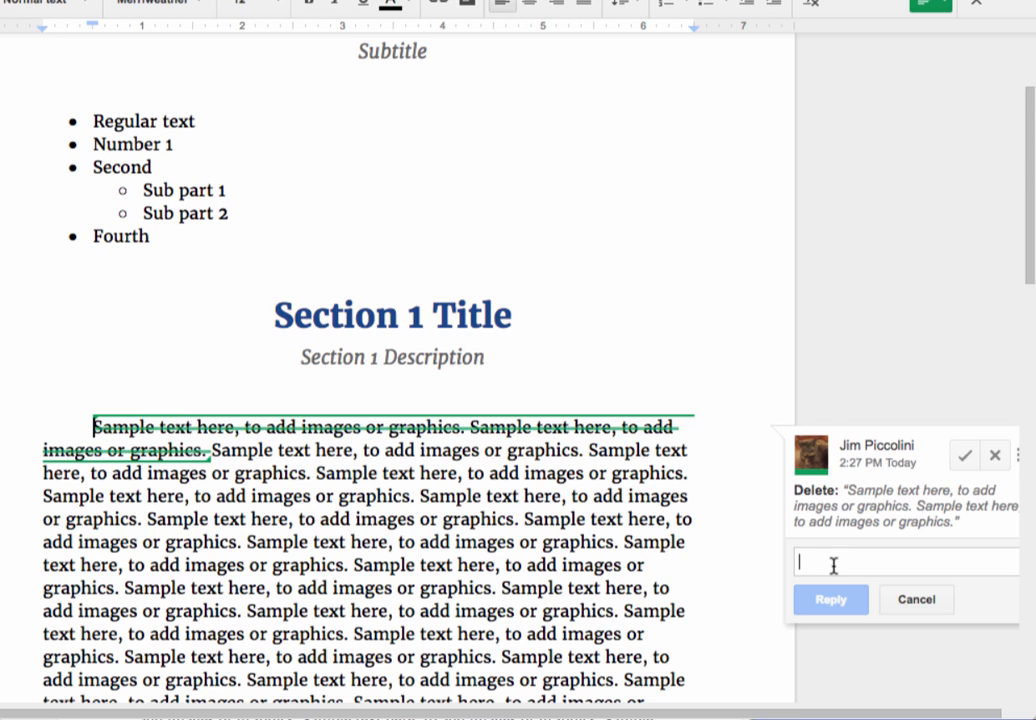
type("I think htat")
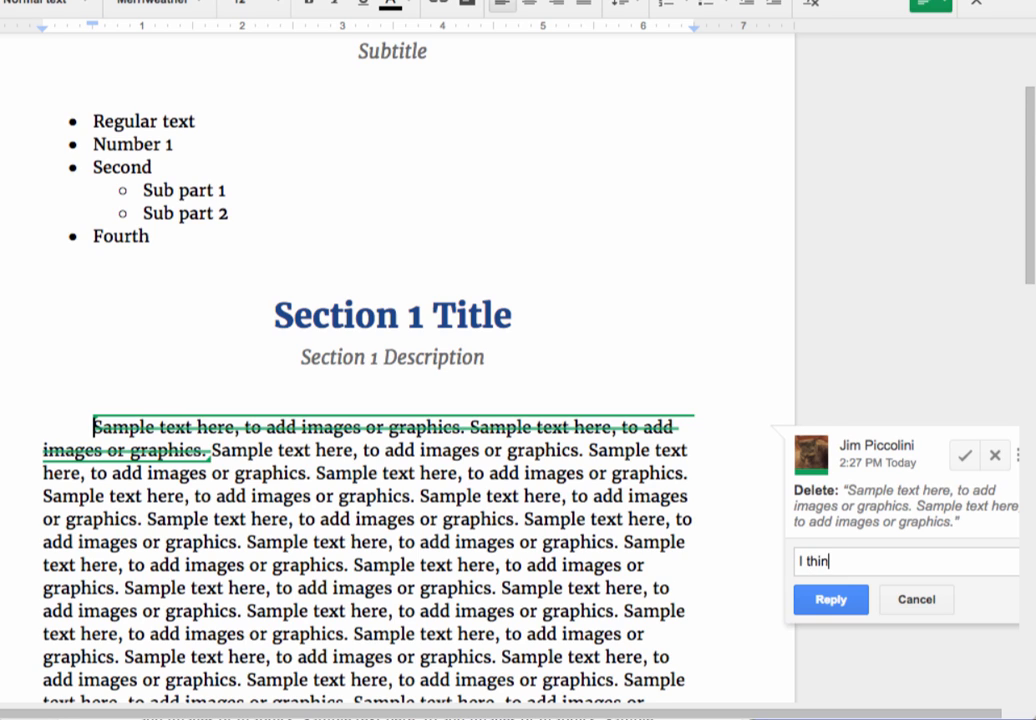
key("BackSpace")
key("BackSpace")
key("BackSpace")
key("BackSpace")
type("that this is unnecc")
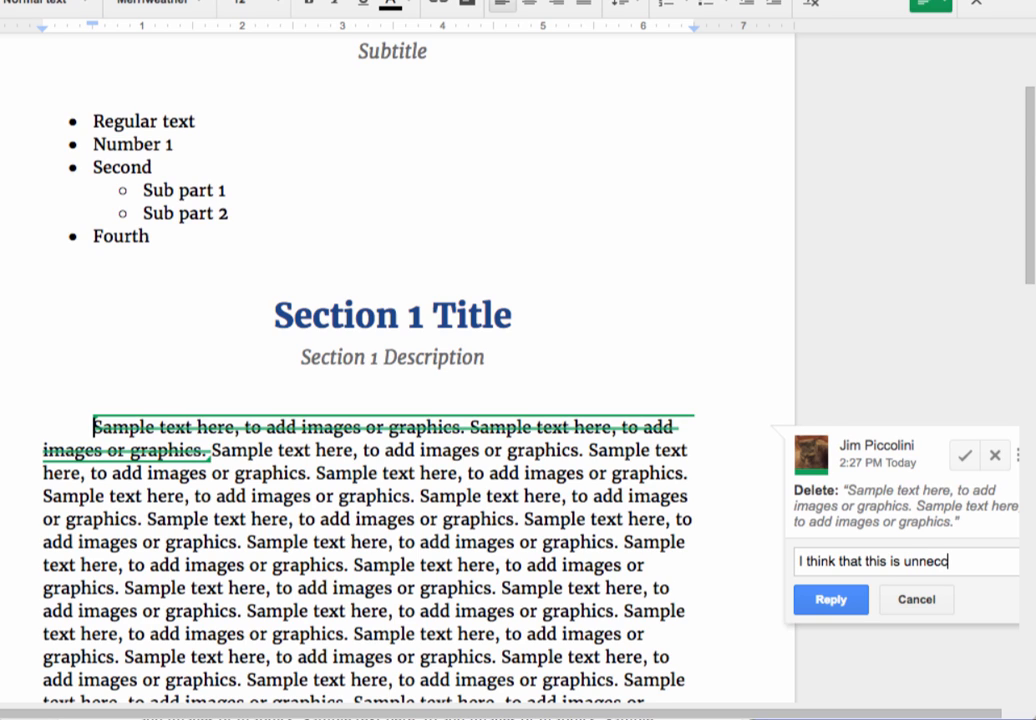
type("es")
key("BackSpace")
type("sary.")
left_click(823, 600)
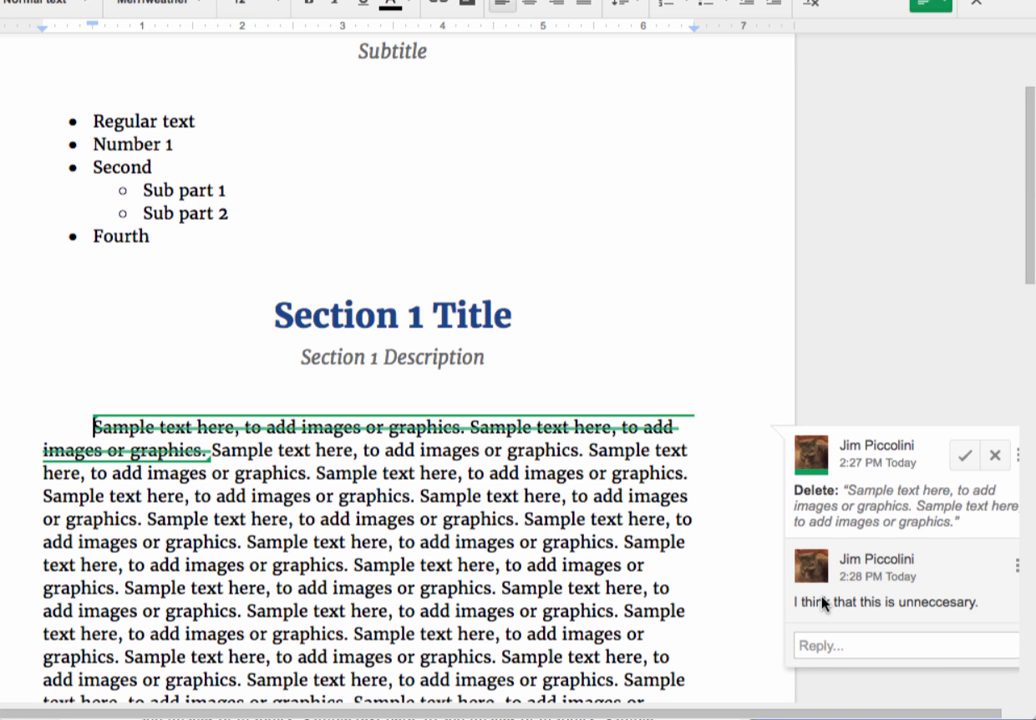
Suggest removing bold from the "Section 1 Title" heading and reply to that suggestion with "This should be italic instead".
scroll(823, 603, "down", 3)
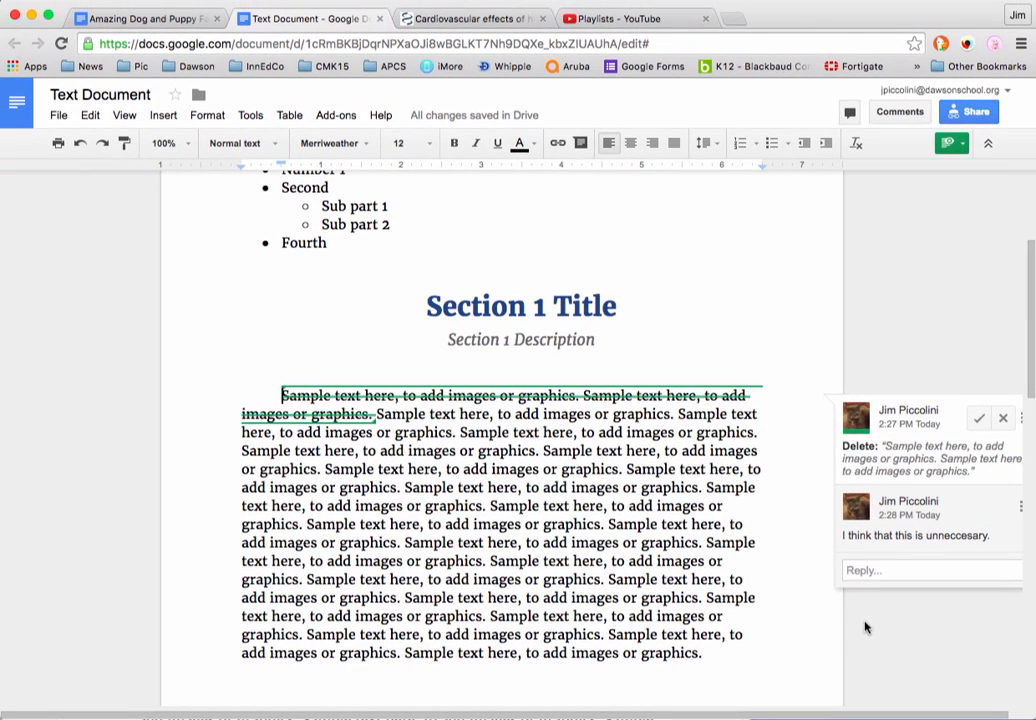
left_click(588, 302)
left_click_drag(588, 302, 402, 294)
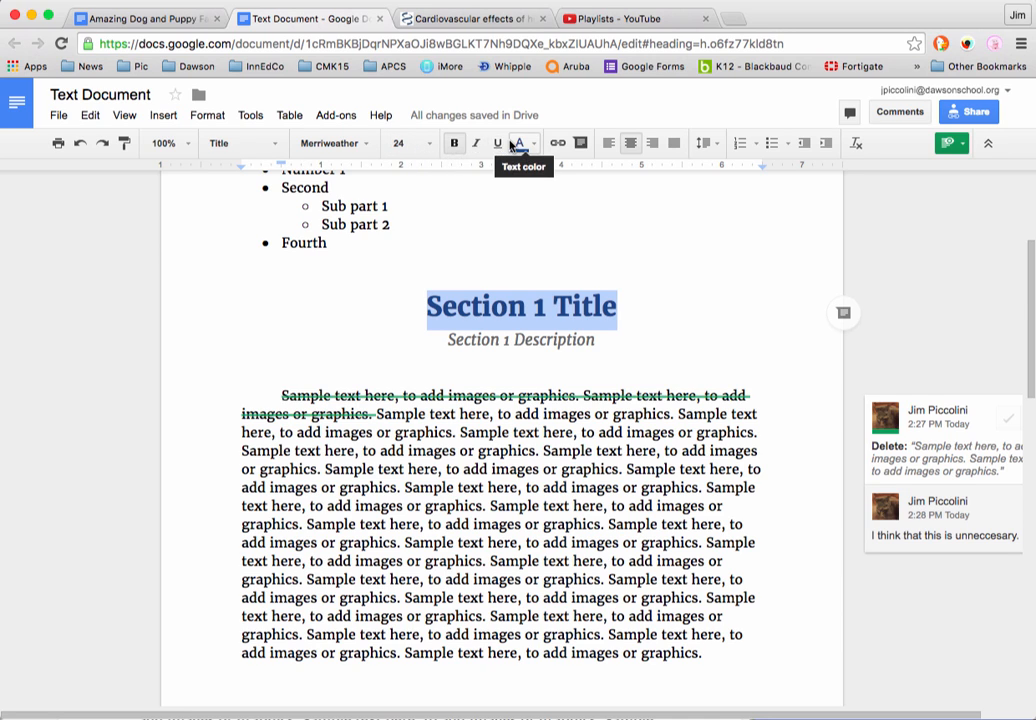
left_click(455, 143)
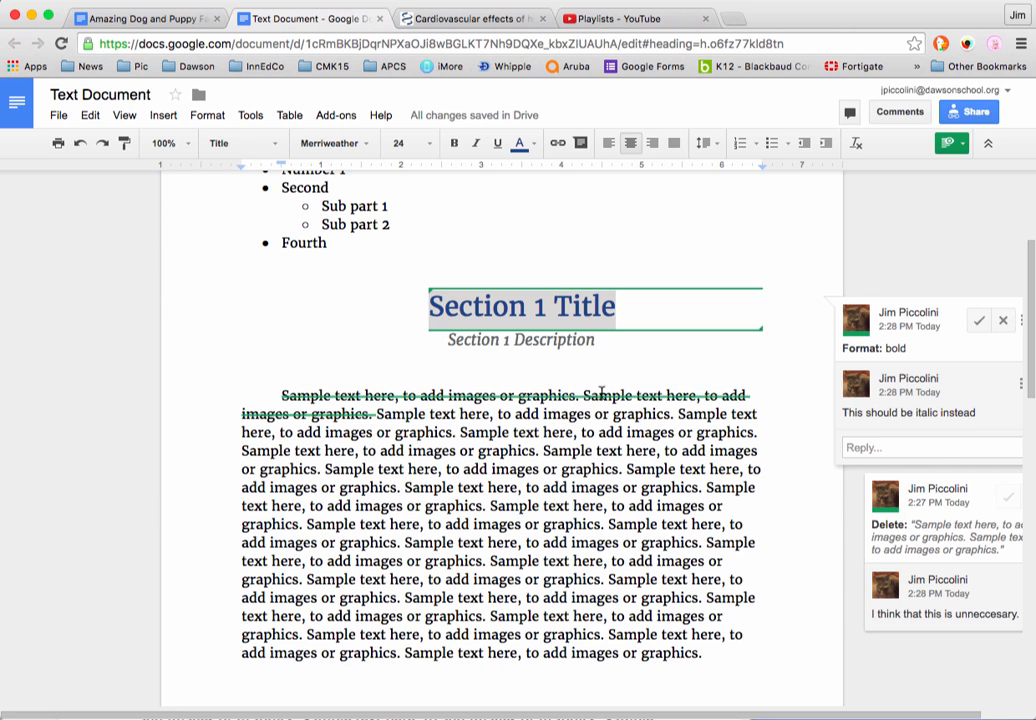
Accept the suggested deletion in the Section 1 paragraph and reject the bold formatting suggestion on the "Section 1 Title" heading.
left_click(578, 396)
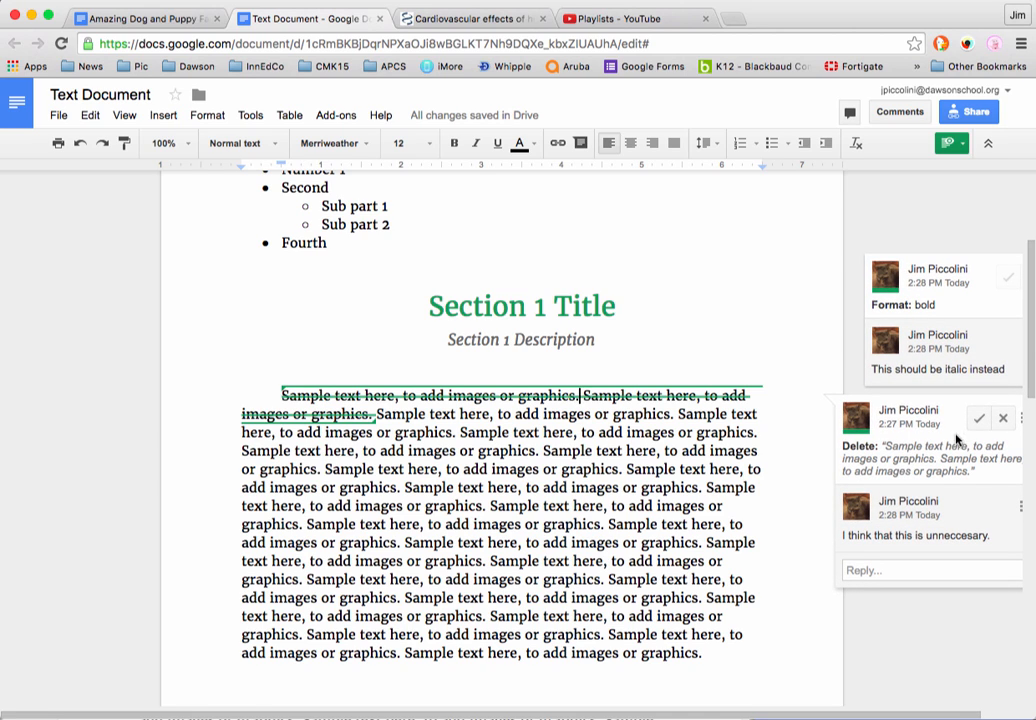
left_click(979, 419)
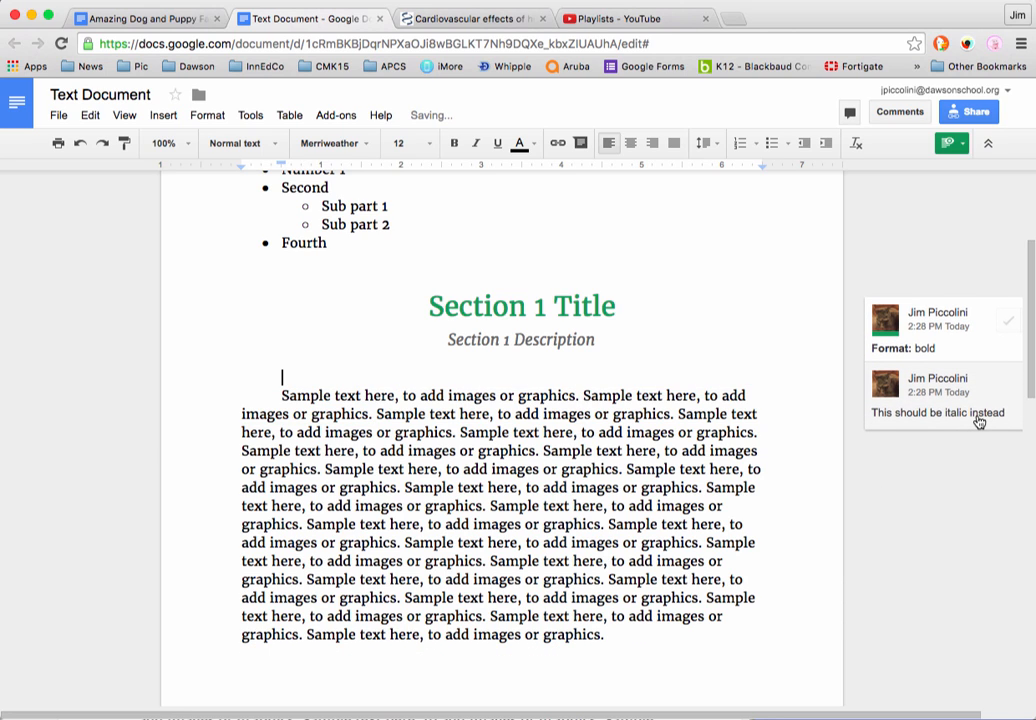
left_click(521, 300)
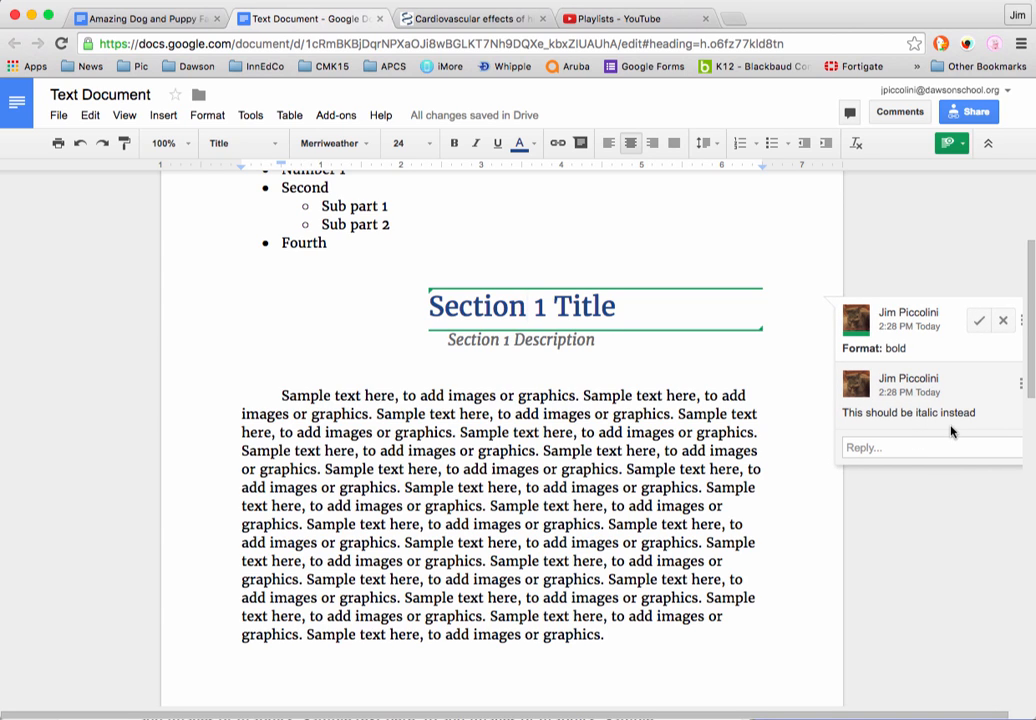
left_click(1002, 321)
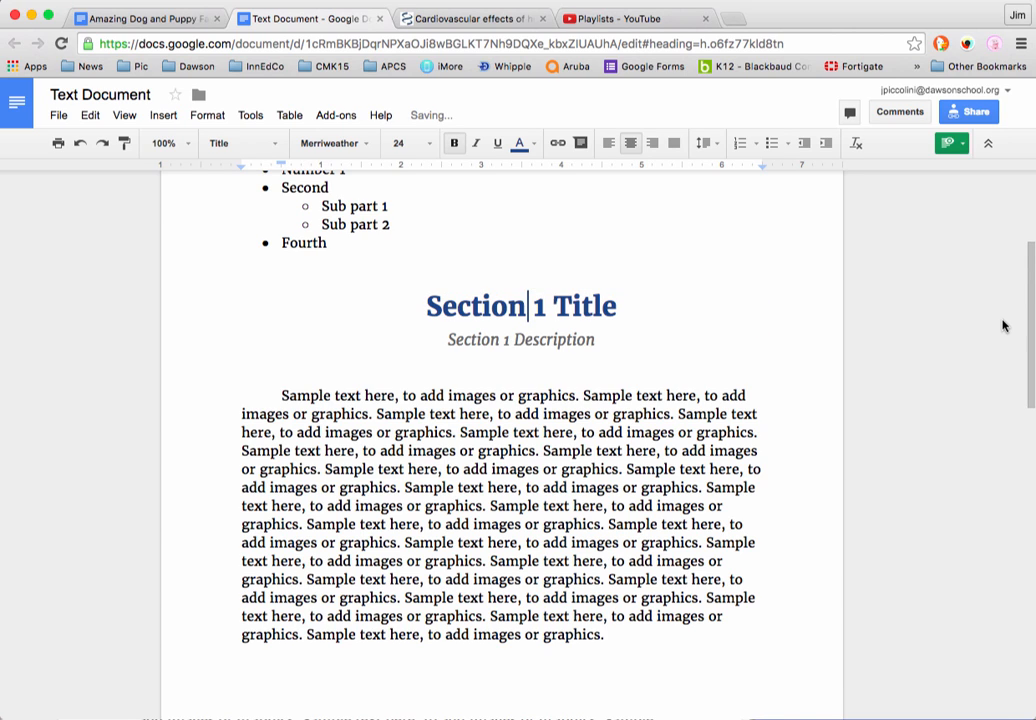